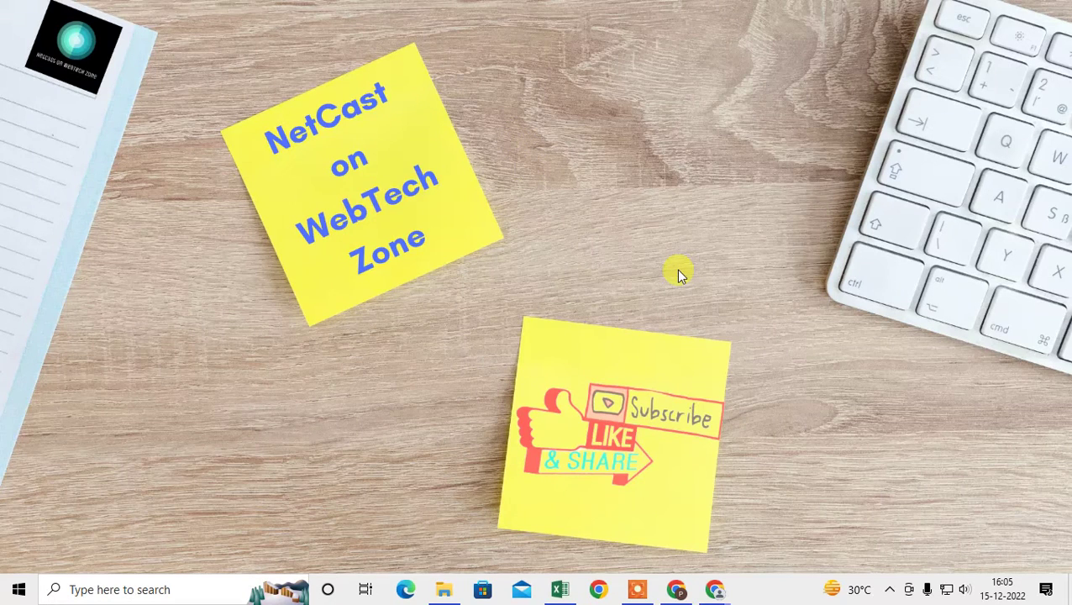
# Refresh the desktop twice from its right-click menu
pyautogui.rightClick(493, 125)
pyautogui.click(561, 173)
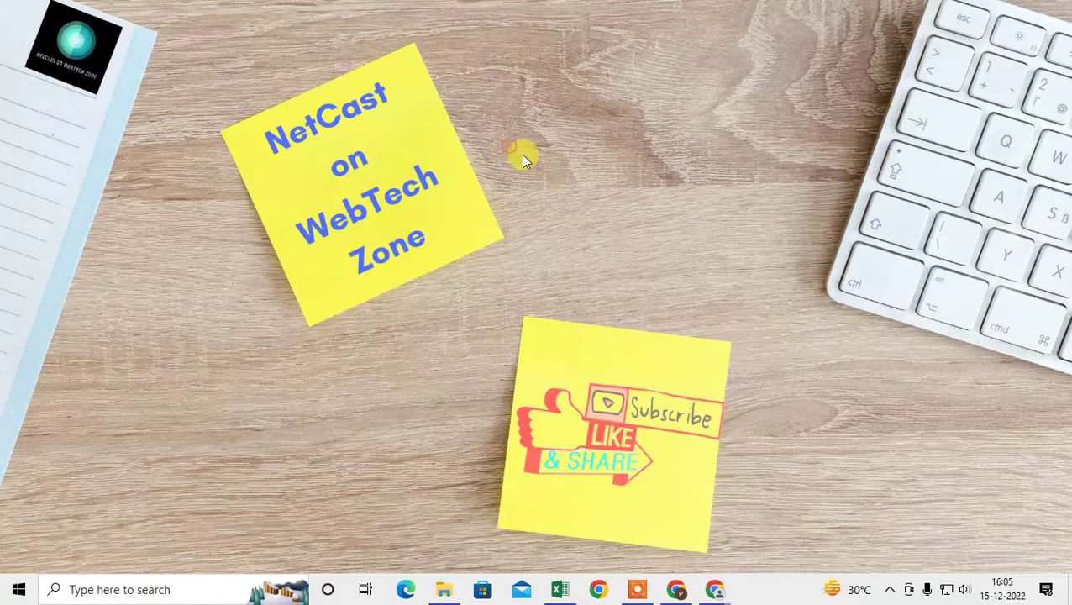
pyautogui.rightClick(509, 147)
pyautogui.click(559, 189)
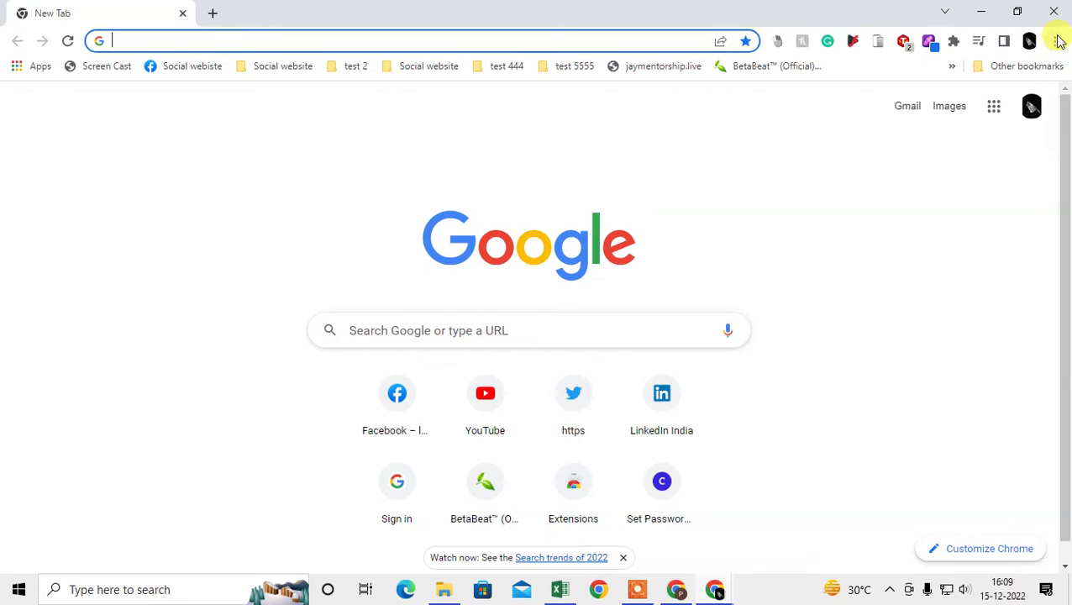
# Open Help > About Google Chrome and highlight the up-to-date 108.0.5359.125 status line
pyautogui.click(1057, 41)
pyautogui.moveTo(869, 332)
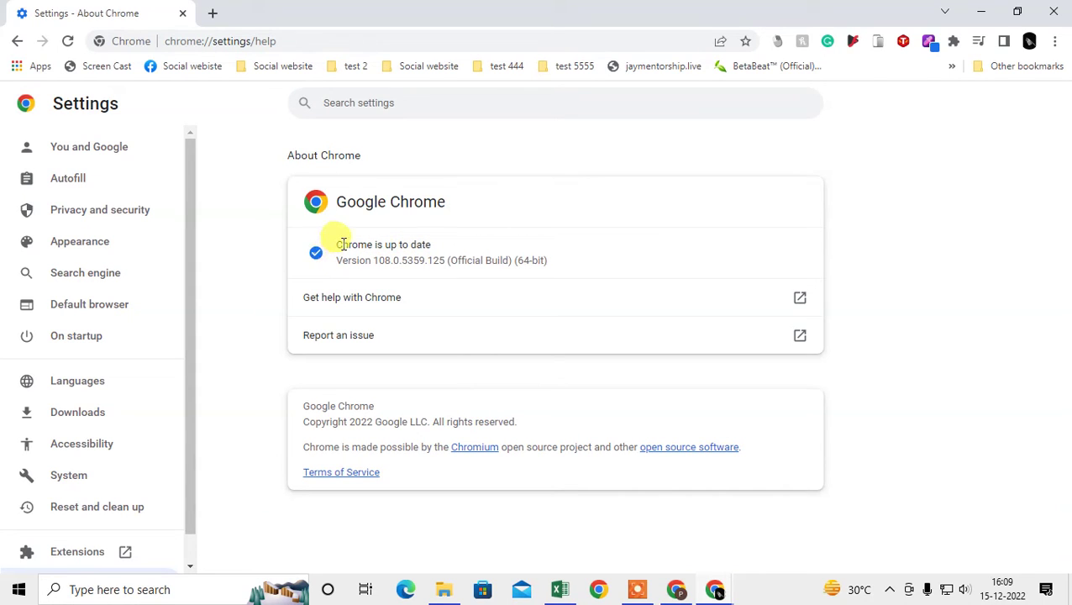
pyautogui.moveTo(343, 243); pyautogui.dragTo(408, 244)
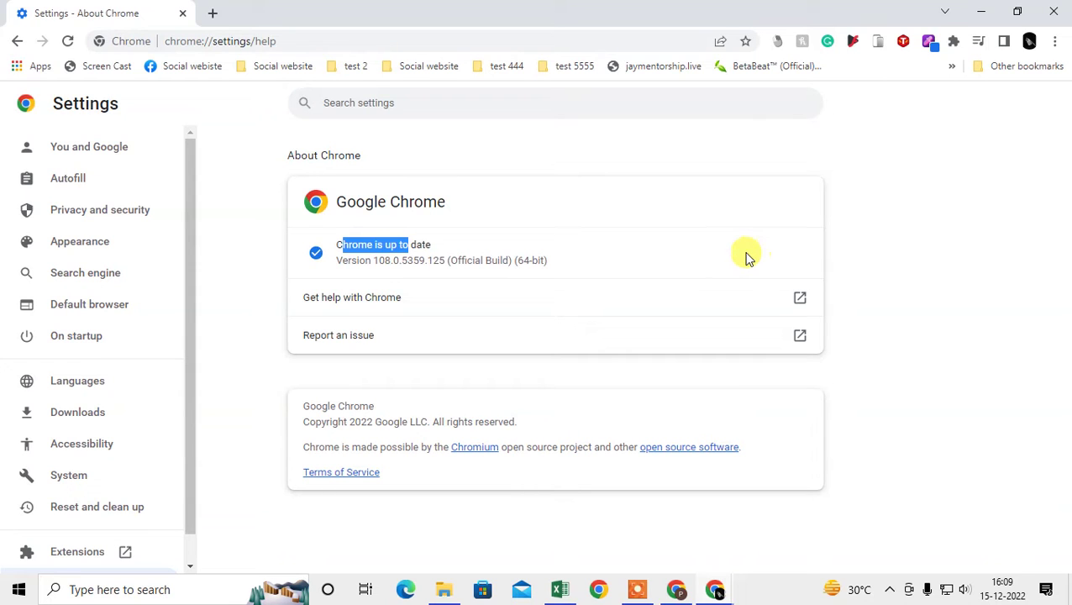
# Swap the About Chrome tab for a new Google tab and view the signed-in account panel
pyautogui.click(210, 13)
pyautogui.click(180, 13)
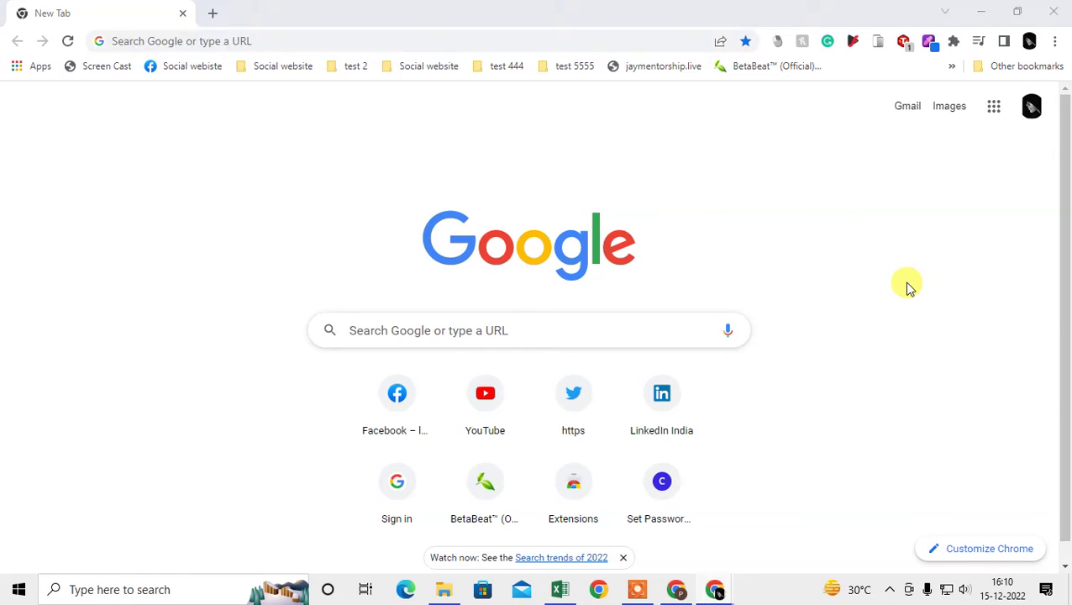
pyautogui.click(1031, 122)
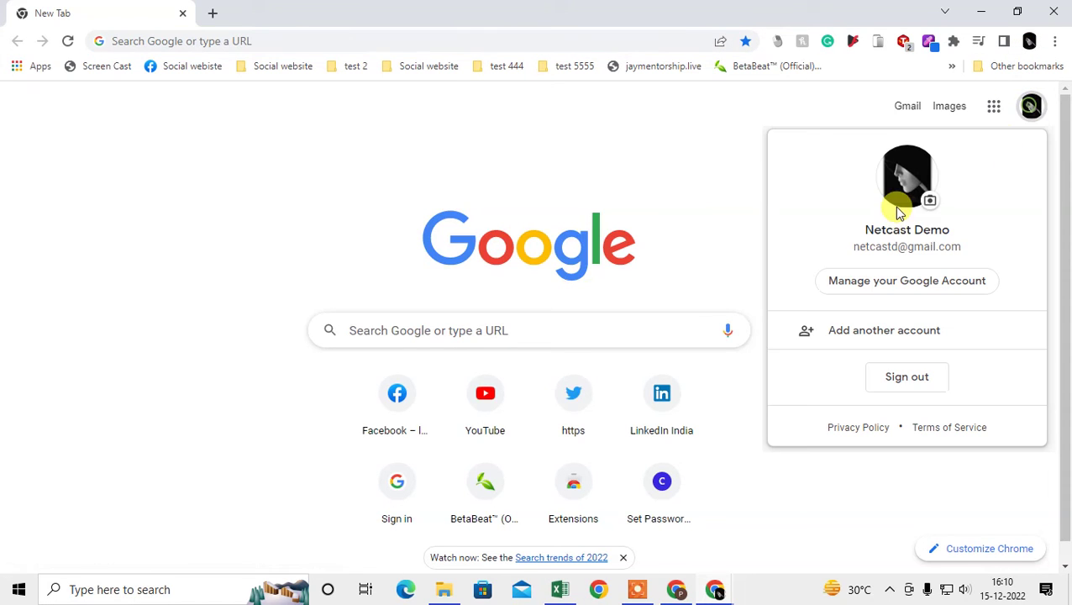
pyautogui.click(648, 167)
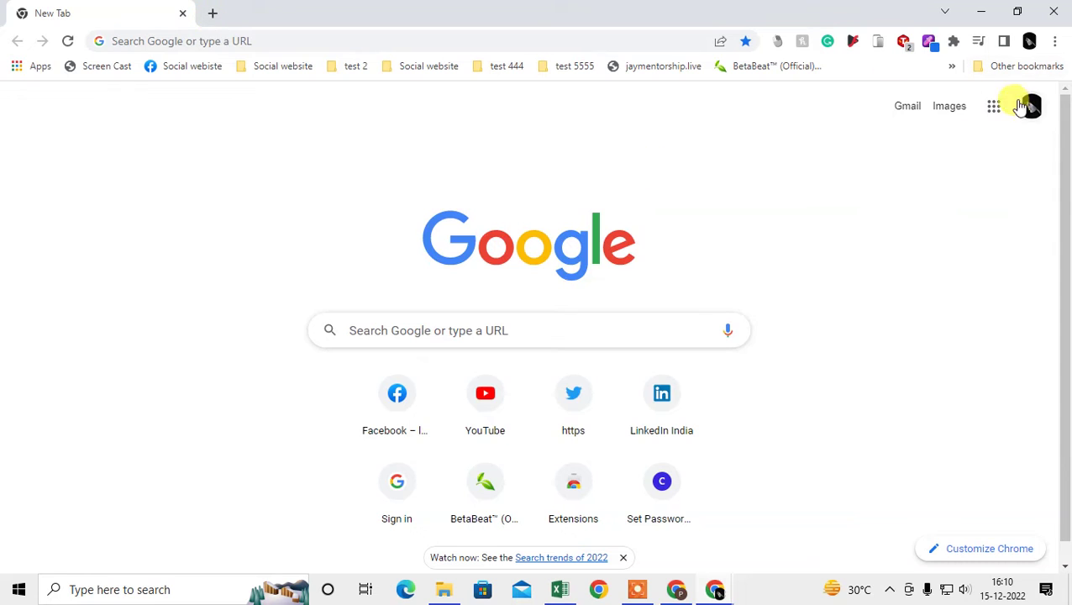
pyautogui.click(1031, 106)
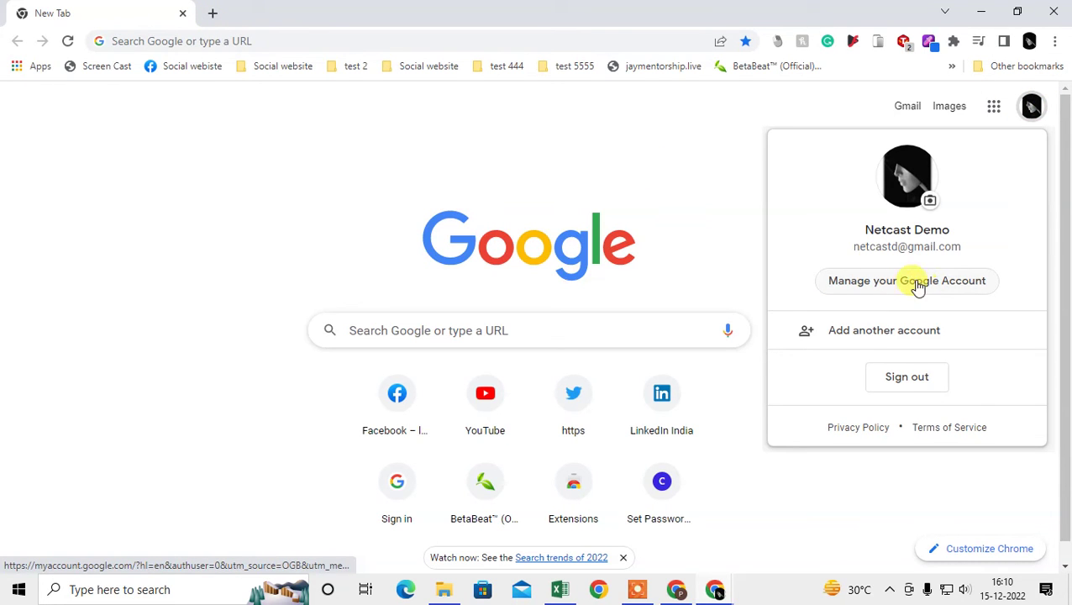
# Check the toolbar profile and sync status menu twice, dismissing it each time
pyautogui.click(1028, 40)
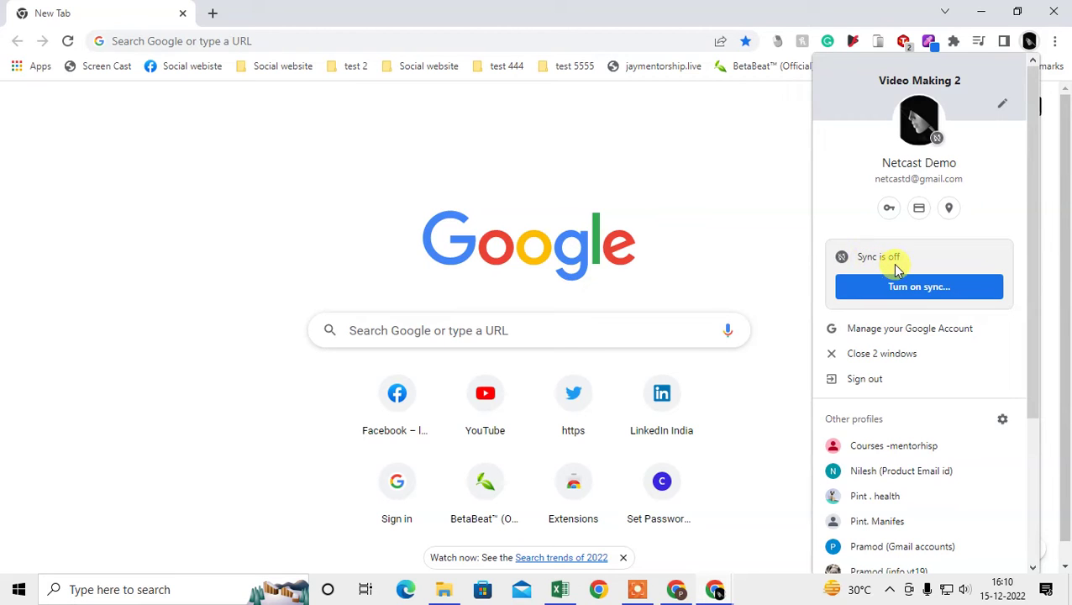
pyautogui.click(730, 191)
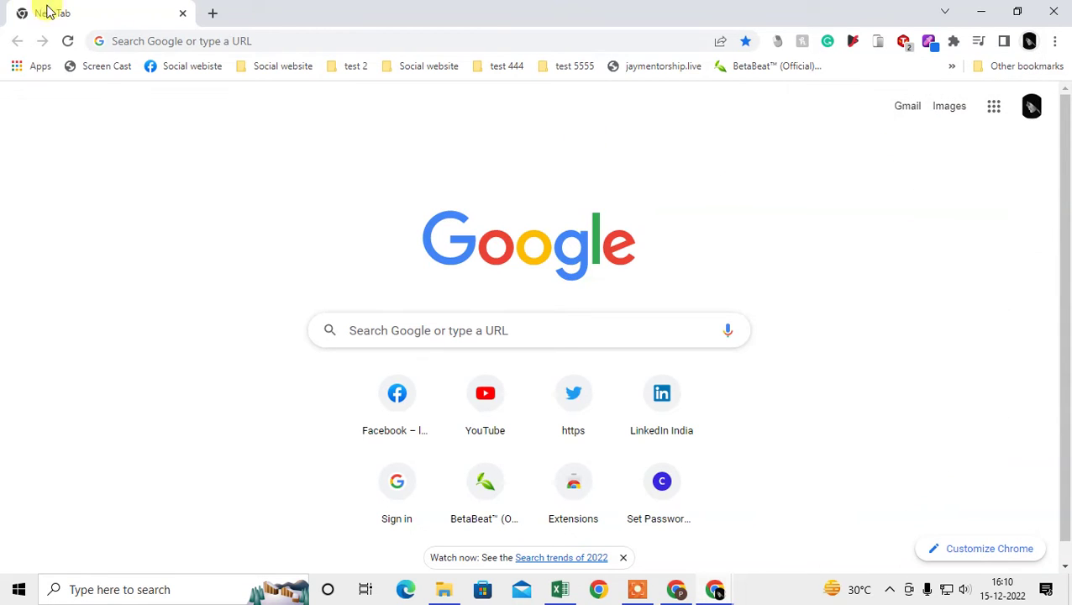
pyautogui.click(1029, 40)
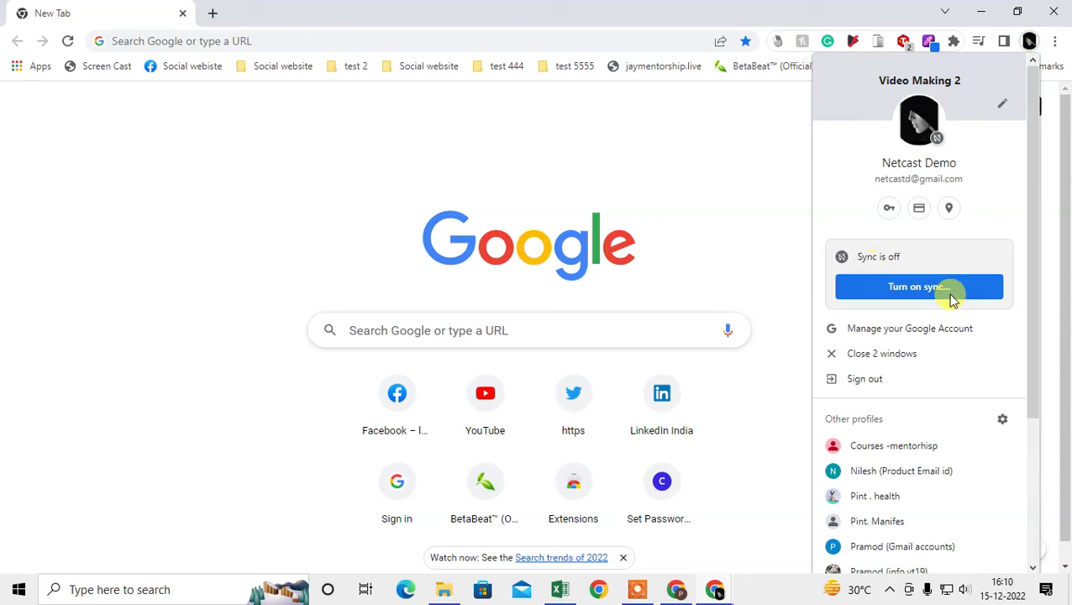
pyautogui.click(661, 119)
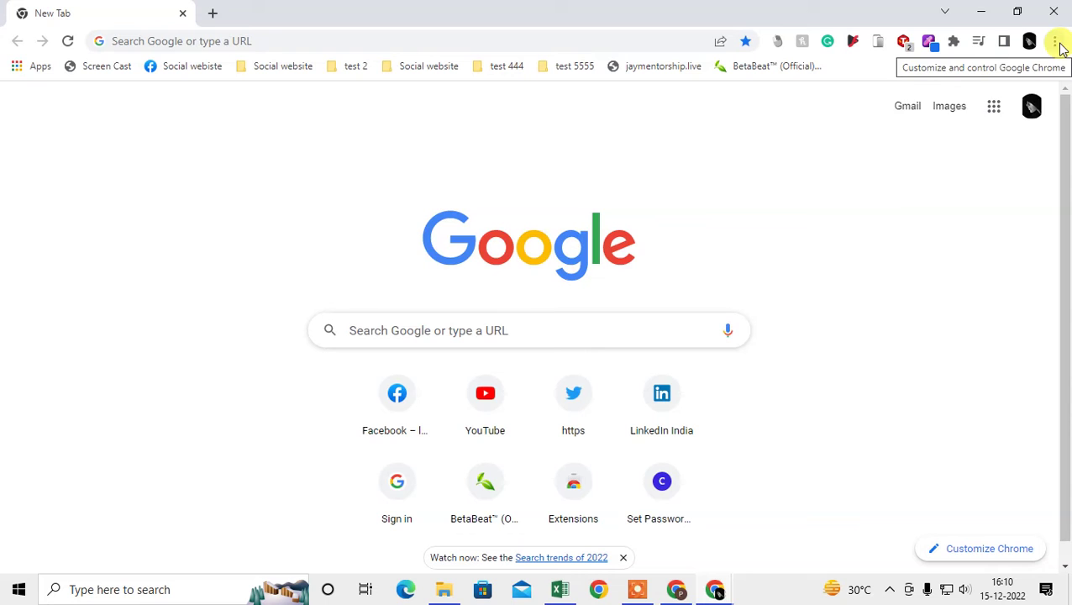
# Go to Settings > Autofill > Password Manager and toggle Offer to save passwords off and back on
pyautogui.click(1056, 42)
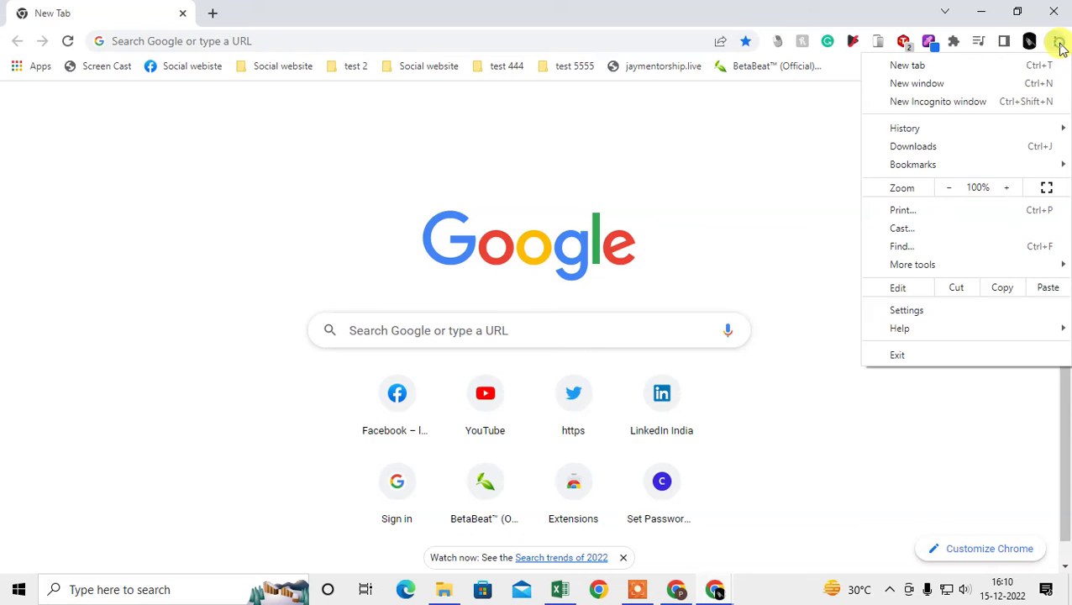
pyautogui.click(924, 310)
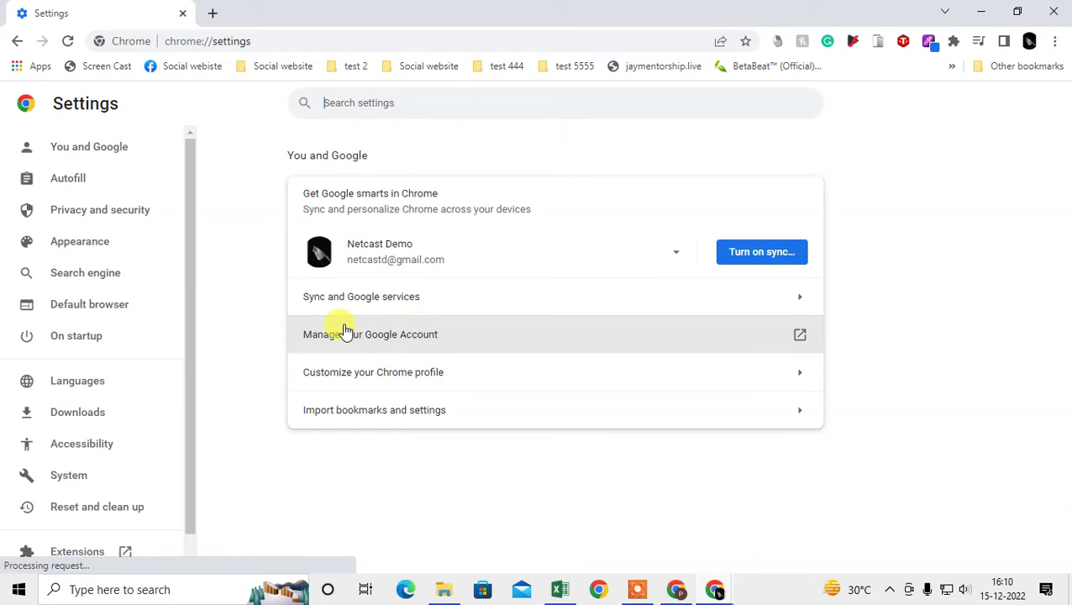
pyautogui.click(68, 179)
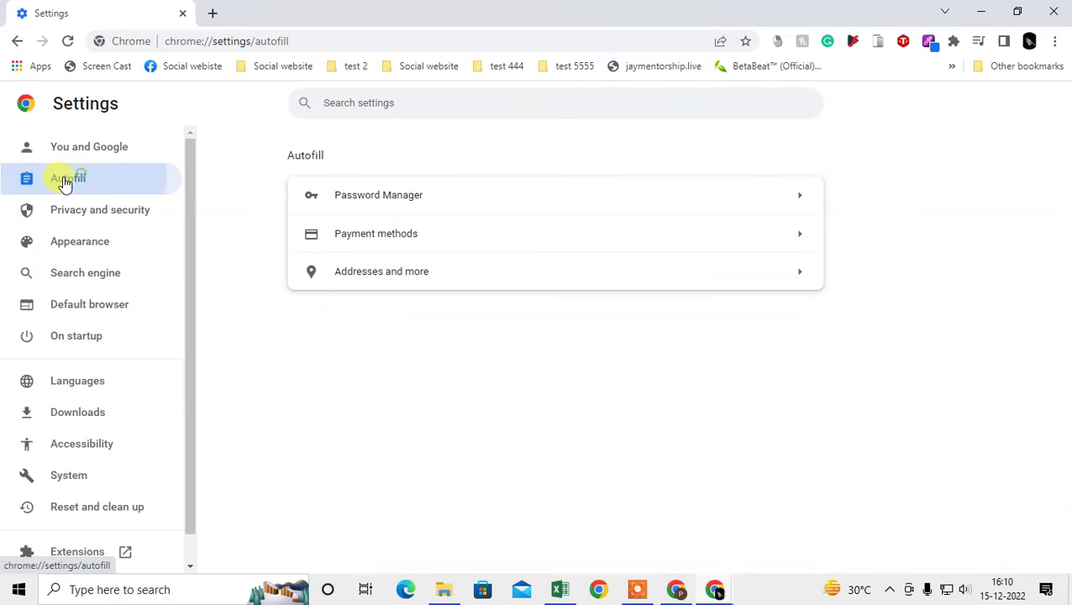
pyautogui.click(460, 204)
pyautogui.click(796, 243)
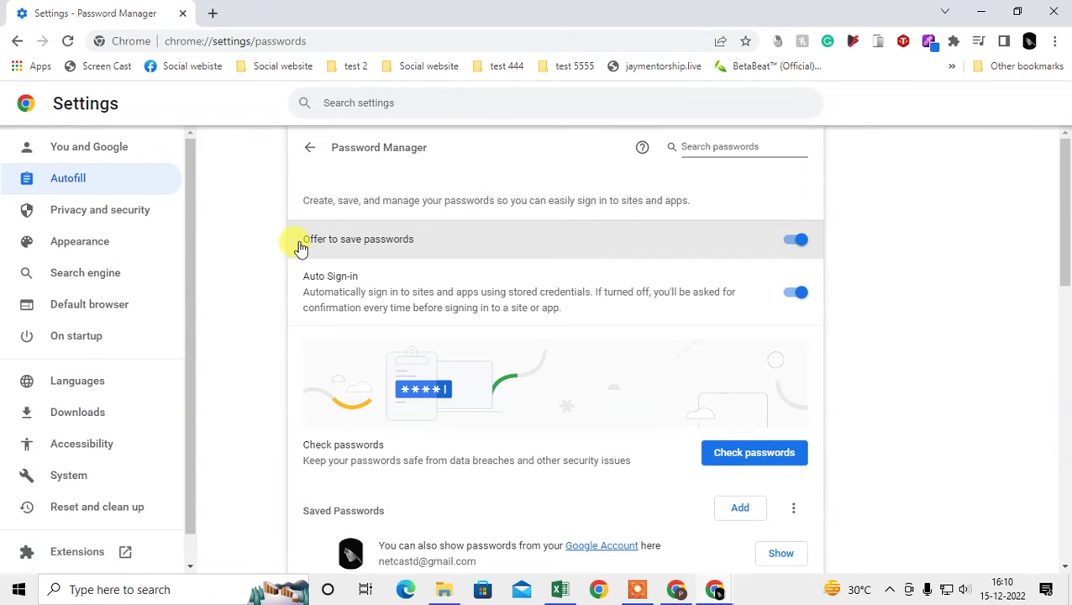
pyautogui.click(797, 244)
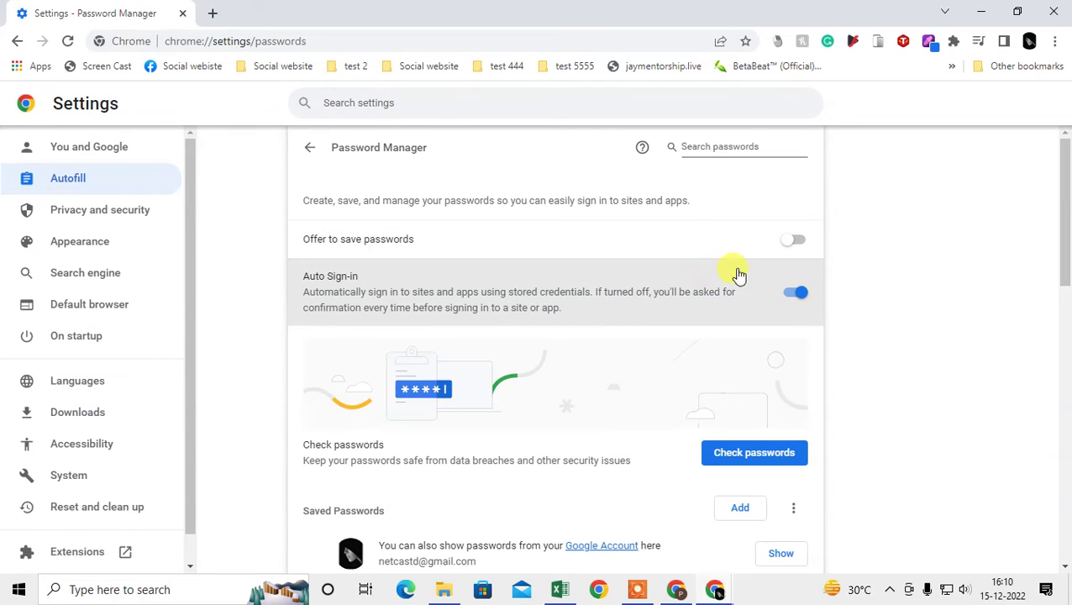
pyautogui.click(796, 243)
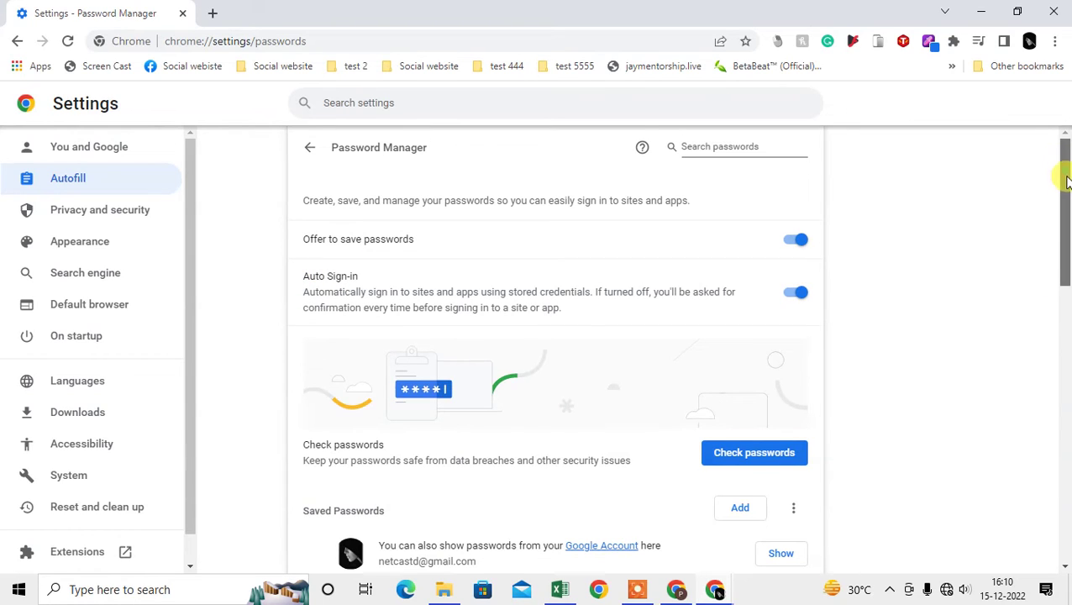
# Open the Facebook login page in a new tab
pyautogui.scroll(-1, 1064, 168)
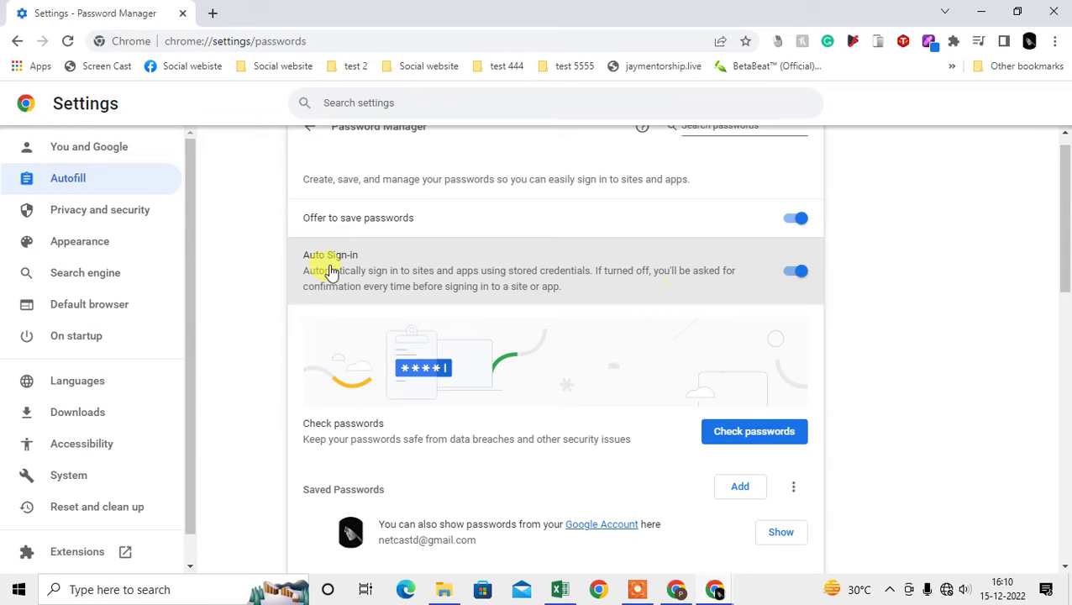
pyautogui.click(215, 13)
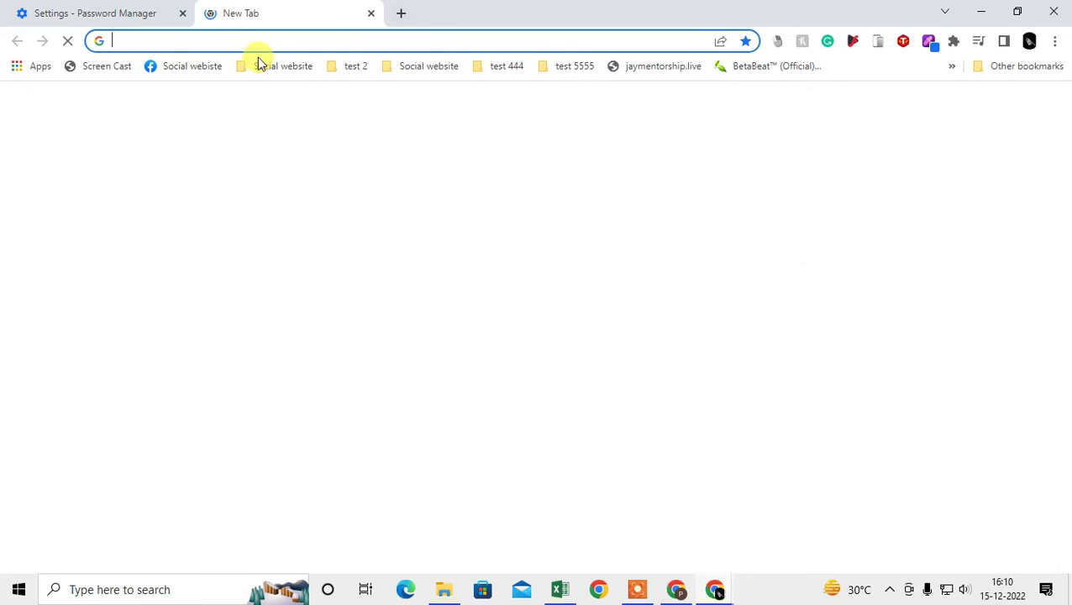
pyautogui.write('rq')
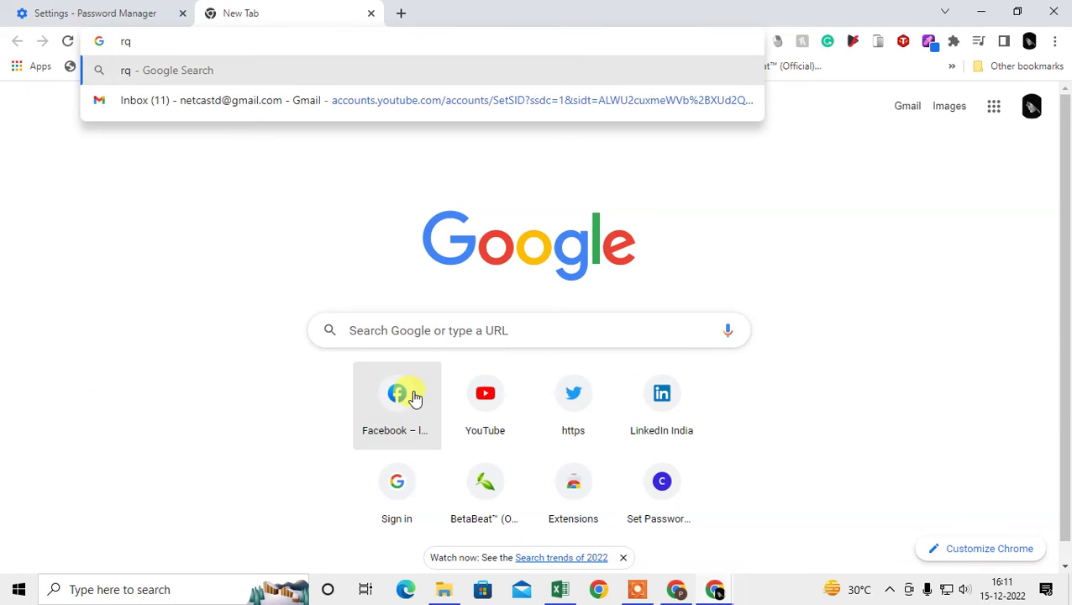
pyautogui.click(410, 396)
# Confirm the Facebook login autofills and keep Auto Sign-in enabled in Password Manager
pyautogui.click(92, 10)
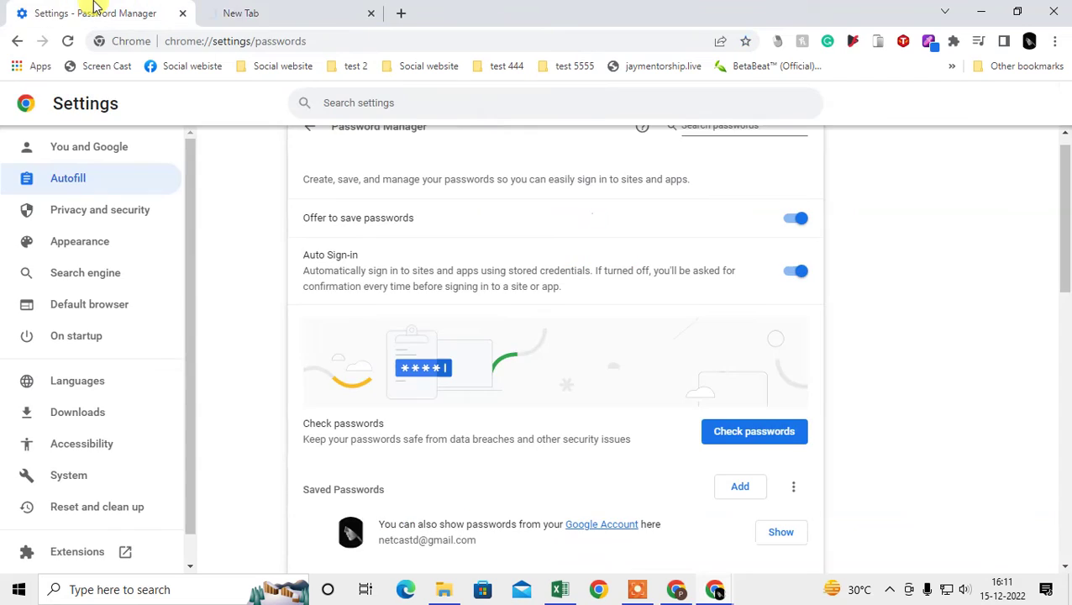
pyautogui.click(277, 10)
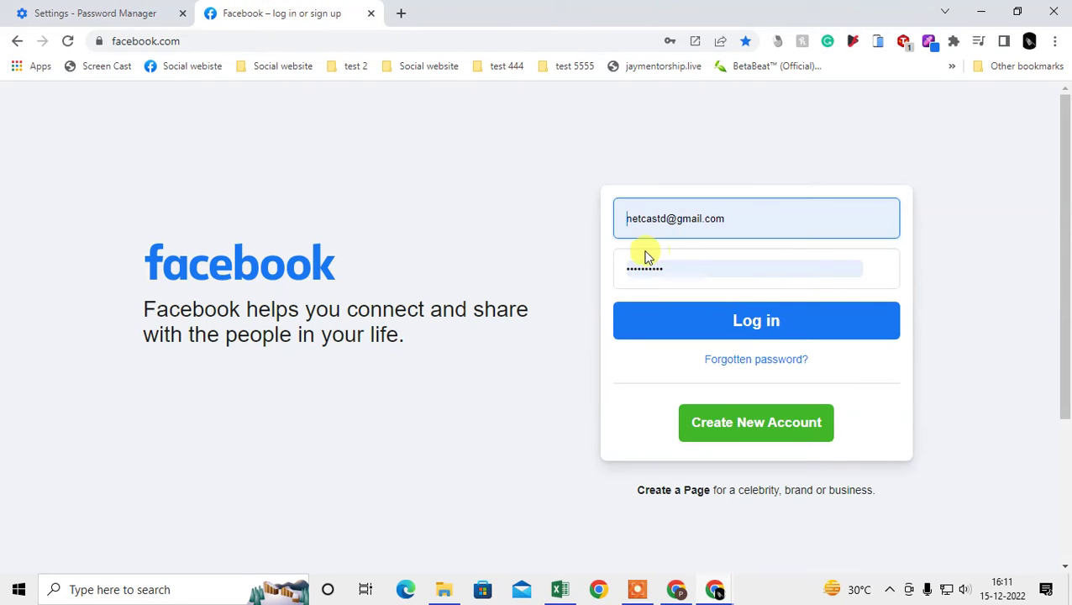
pyautogui.click(87, 11)
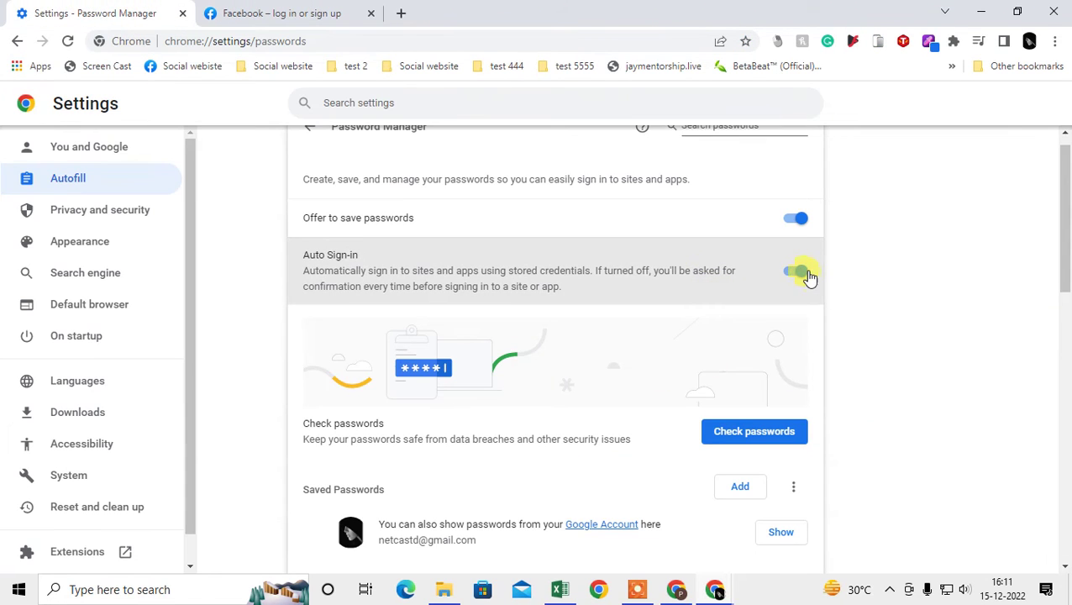
pyautogui.click(319, 13)
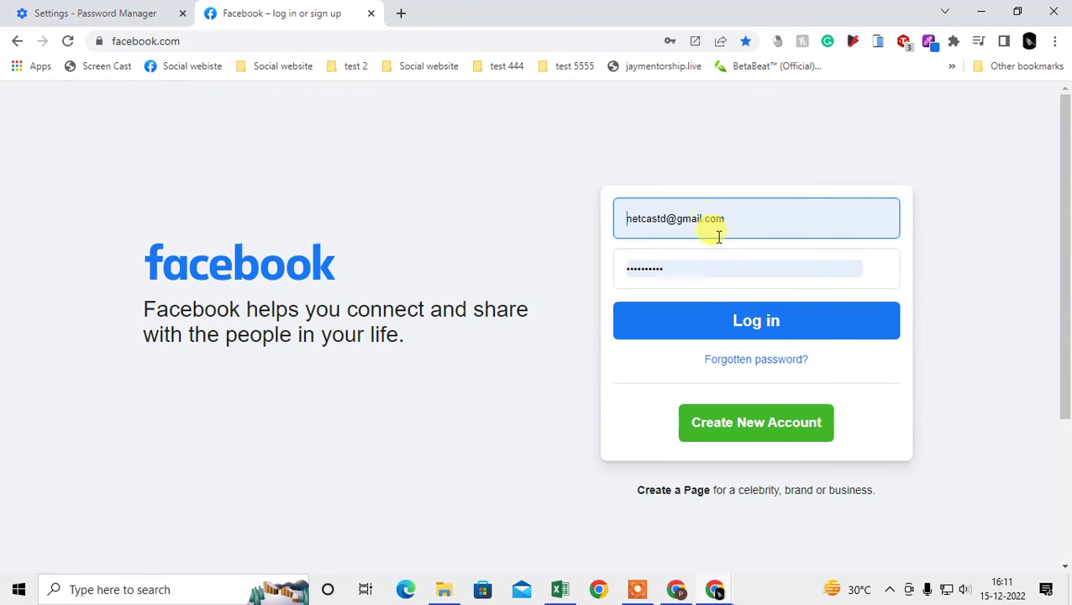
pyautogui.click(112, 8)
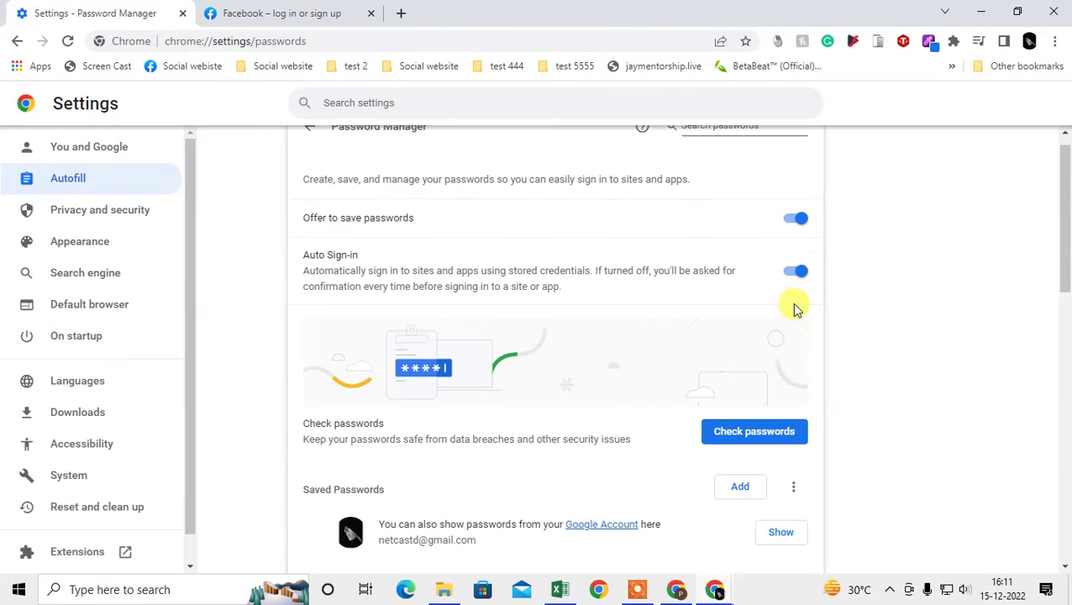
pyautogui.click(794, 277)
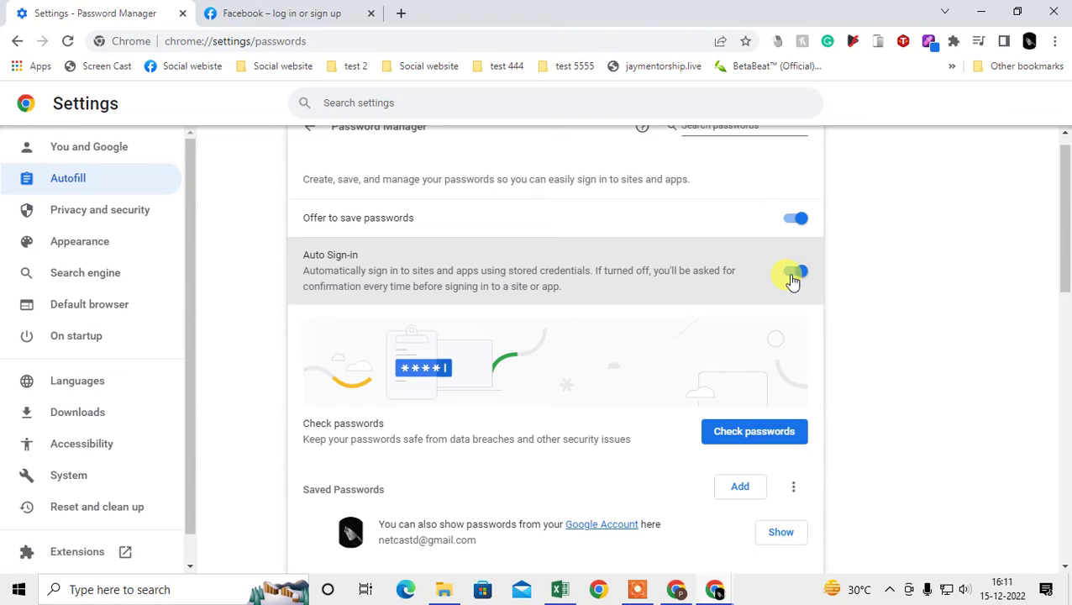
pyautogui.scroll(-2, 639, 470)
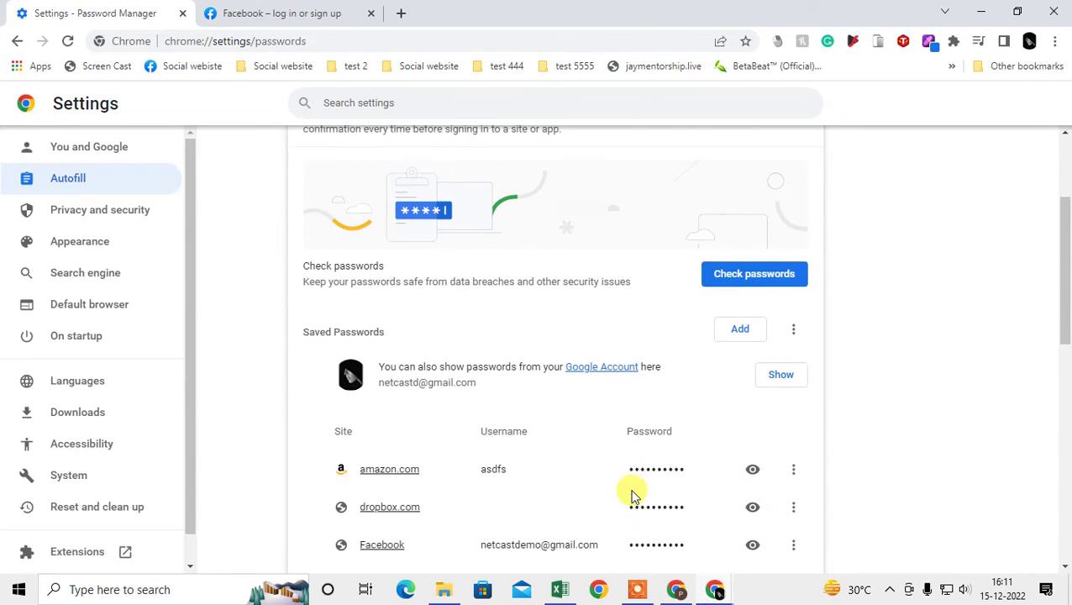
pyautogui.click(741, 334)
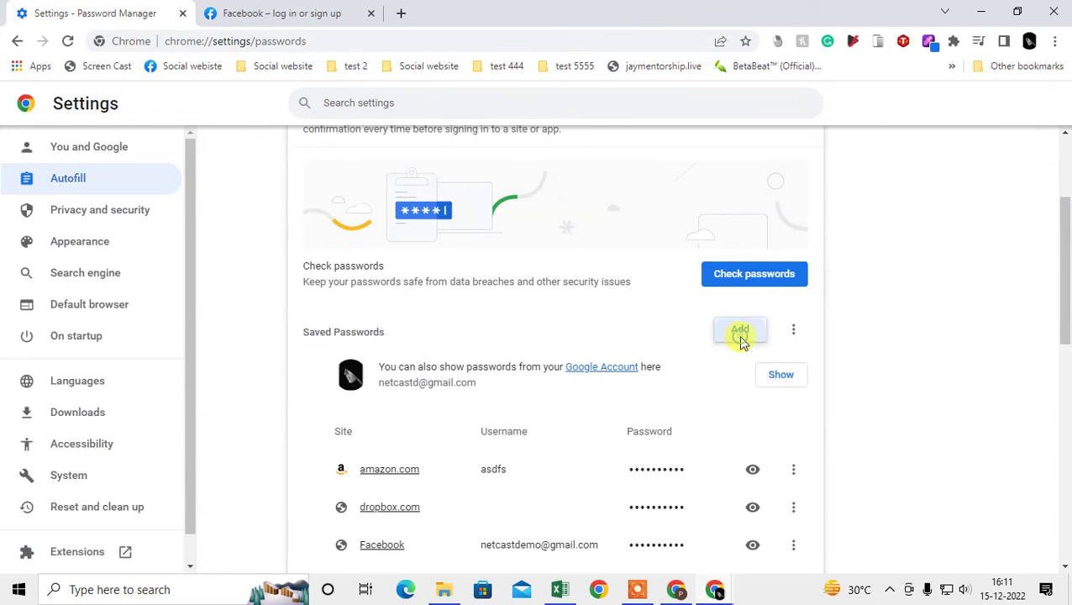
pyautogui.click(388, 253)
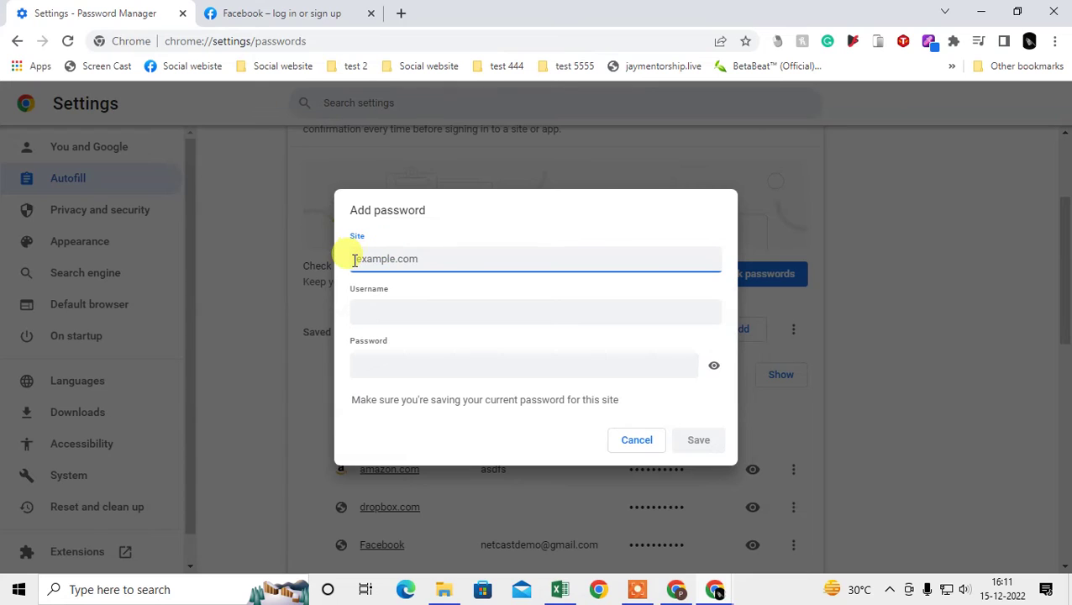
pyautogui.click(382, 310)
pyautogui.click(404, 363)
pyautogui.click(631, 445)
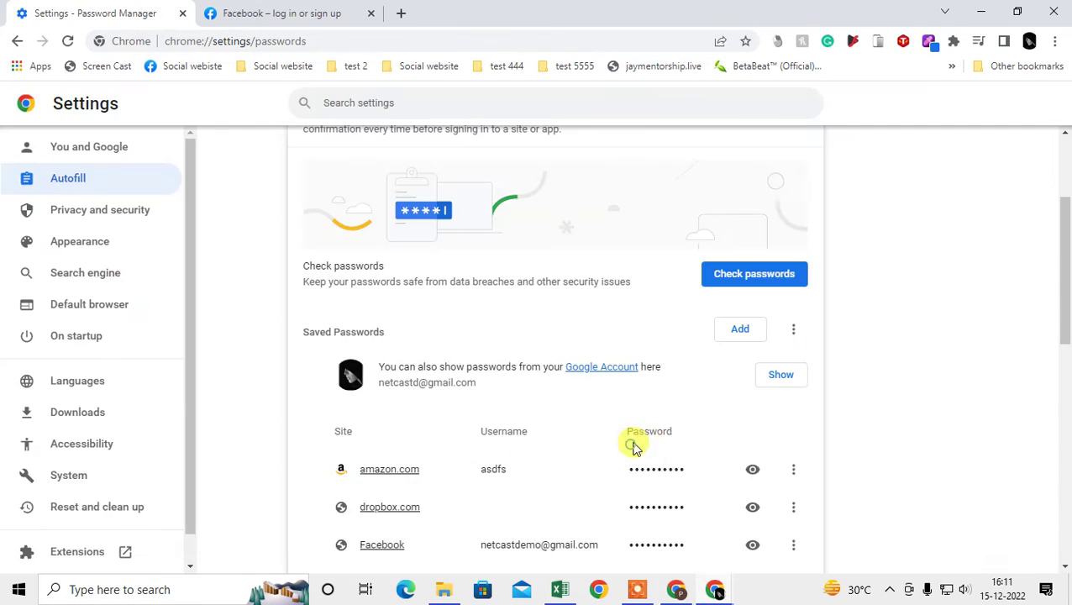
pyautogui.scroll(-2, 647, 445)
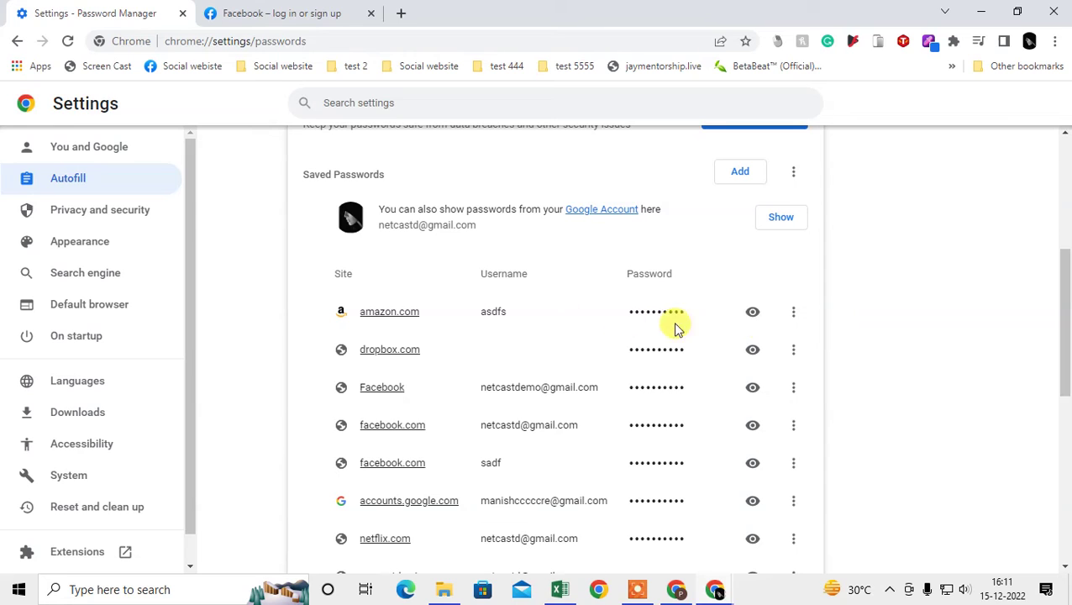
# Review the Password Manager page, the Facebook login tab and the profile menu
pyautogui.scroll(4, 644, 403)
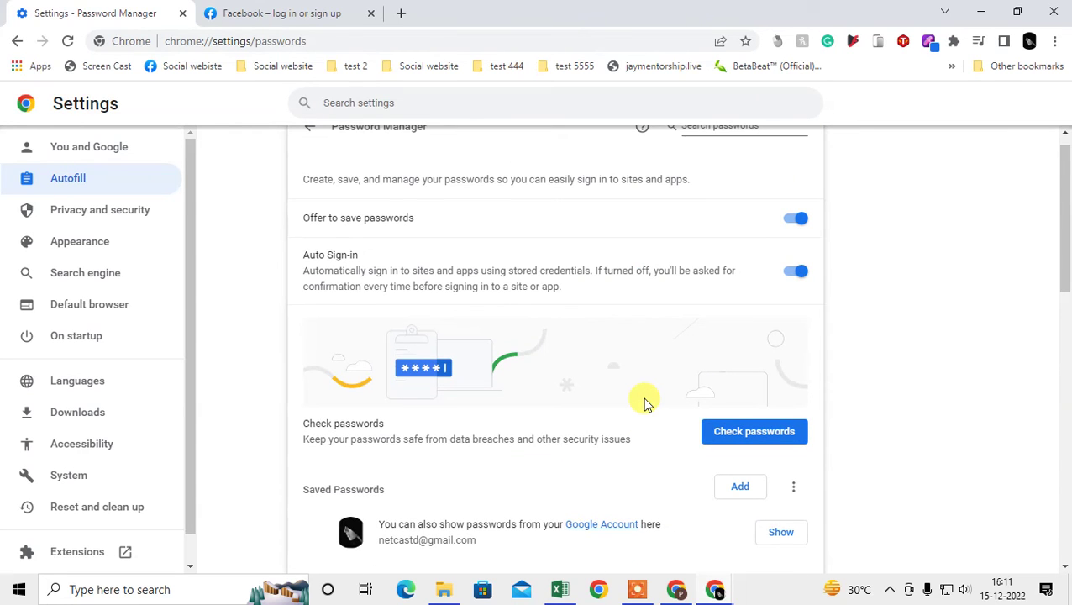
pyautogui.scroll(1, 490, 271)
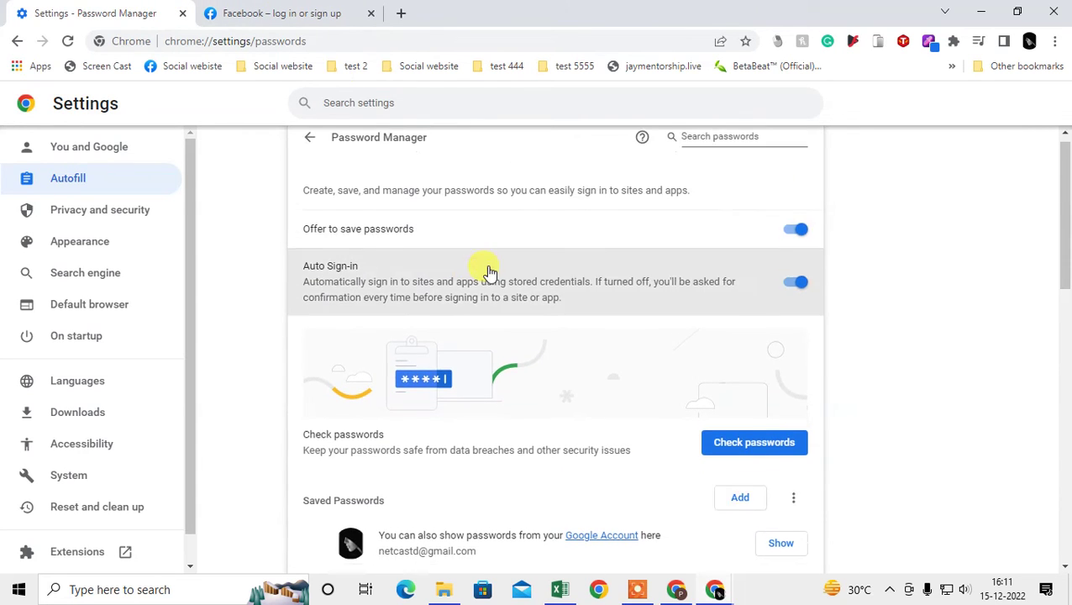
pyautogui.scroll(-2, 490, 271)
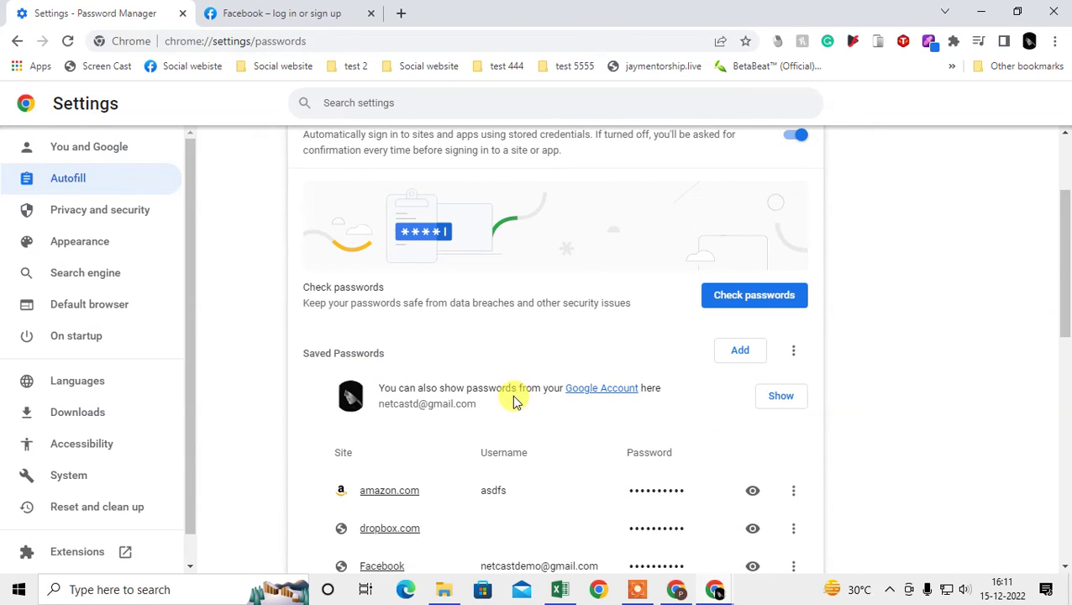
pyautogui.click(244, 10)
pyautogui.click(1029, 42)
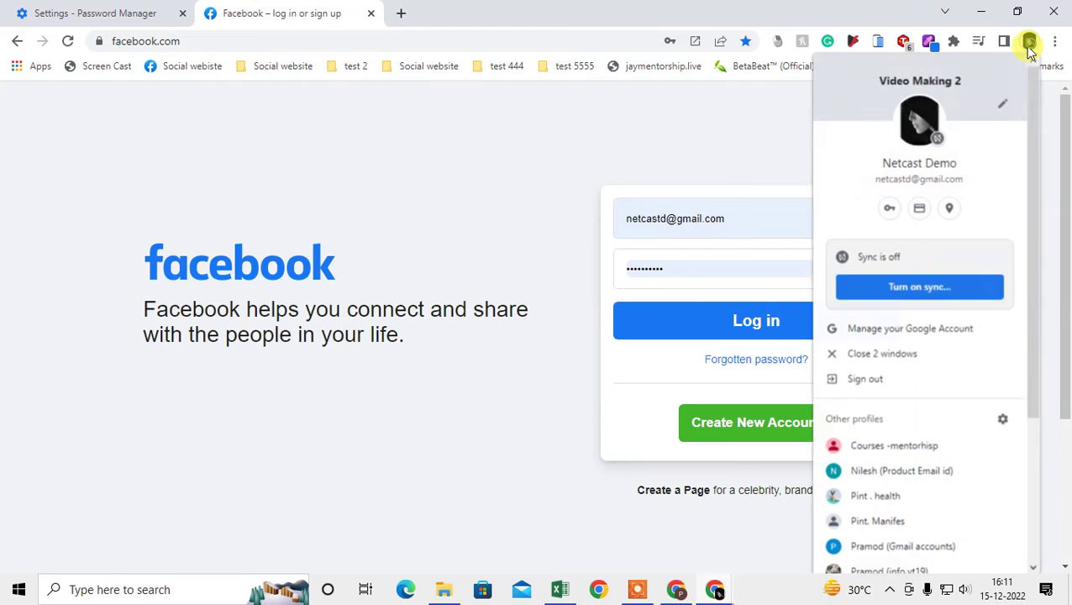
pyautogui.click(71, 10)
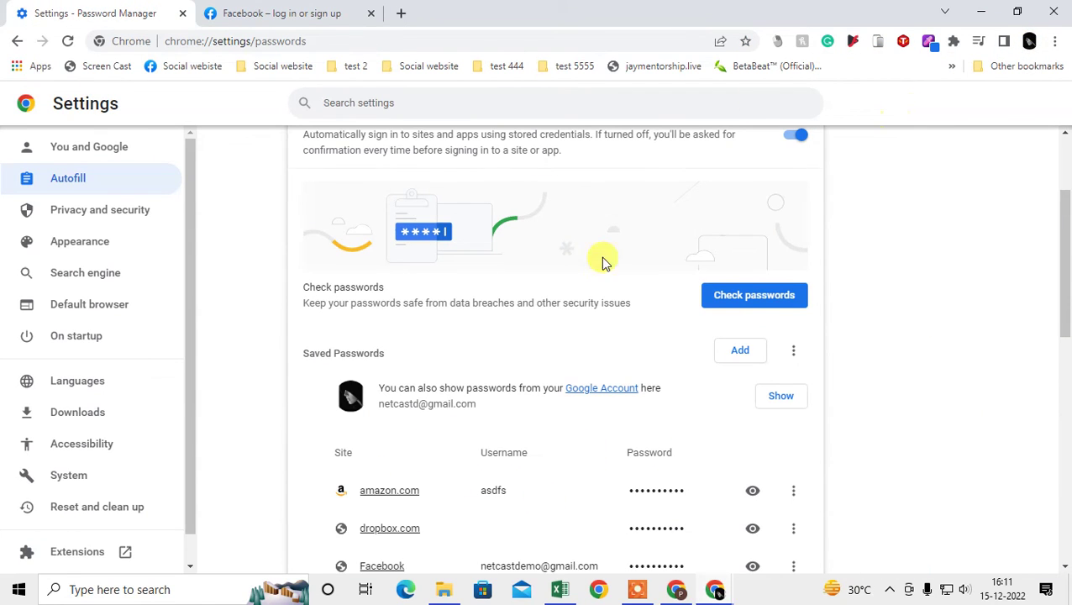
# Close the Facebook login tab, then open and close an extra blank tab
pyautogui.click(306, 8)
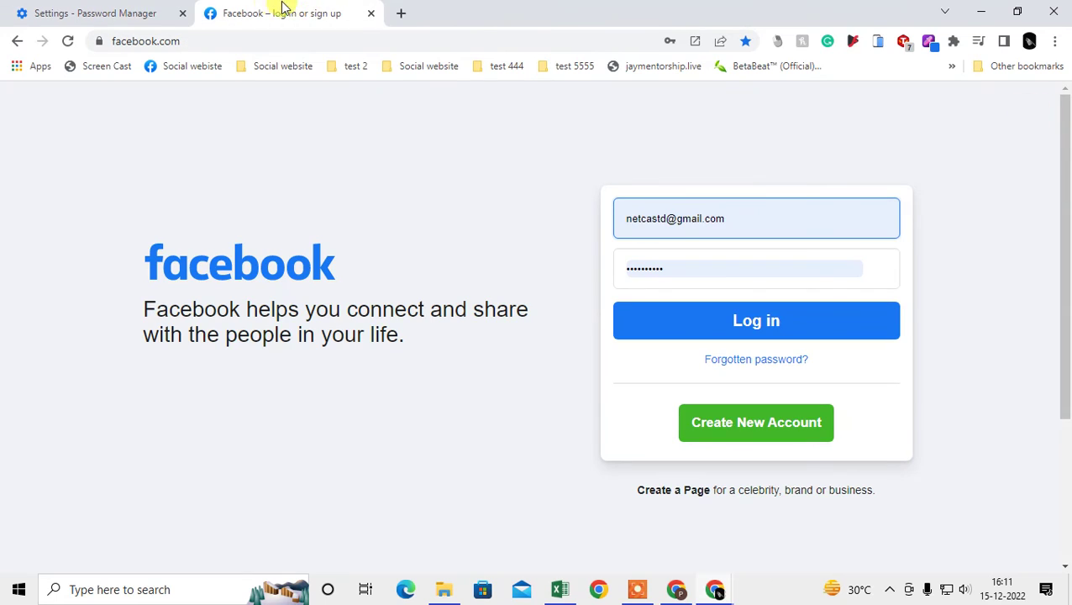
pyautogui.click(370, 13)
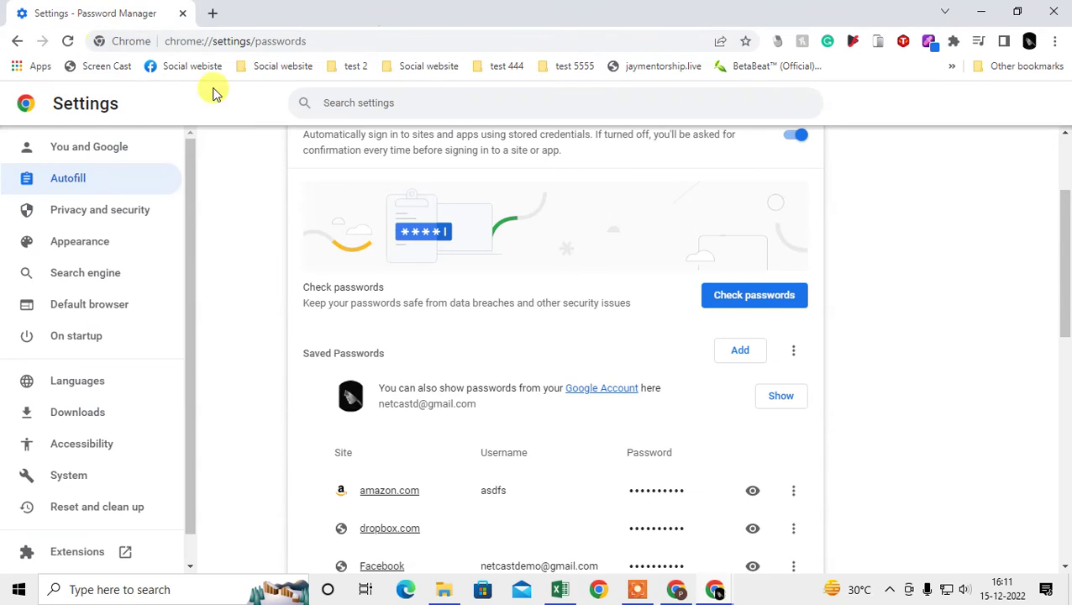
pyautogui.click(211, 14)
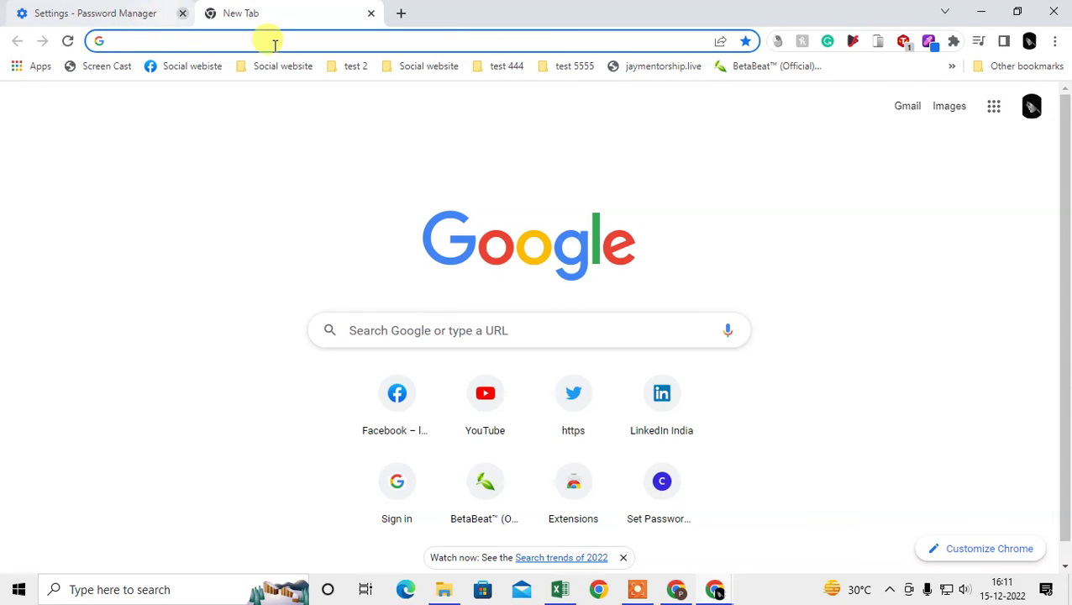
pyautogui.click(110, 14)
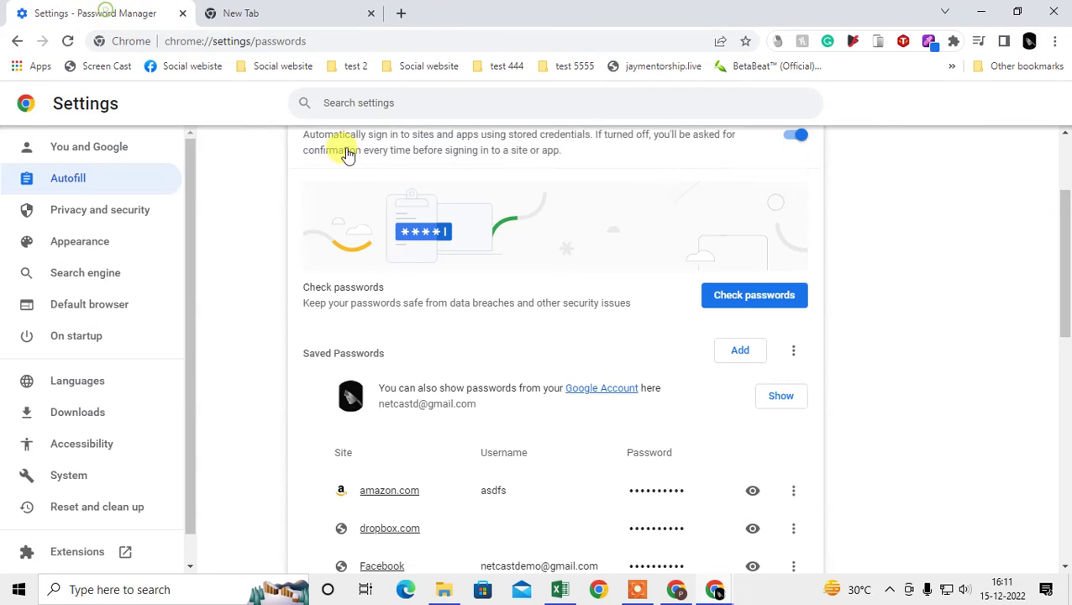
pyautogui.click(1030, 42)
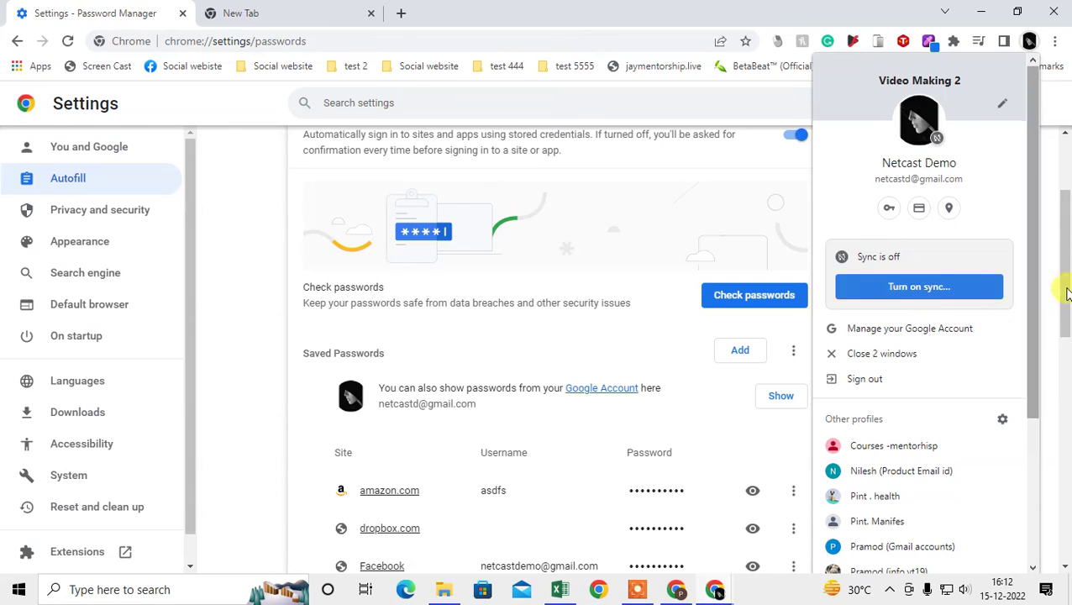
pyautogui.click(371, 14)
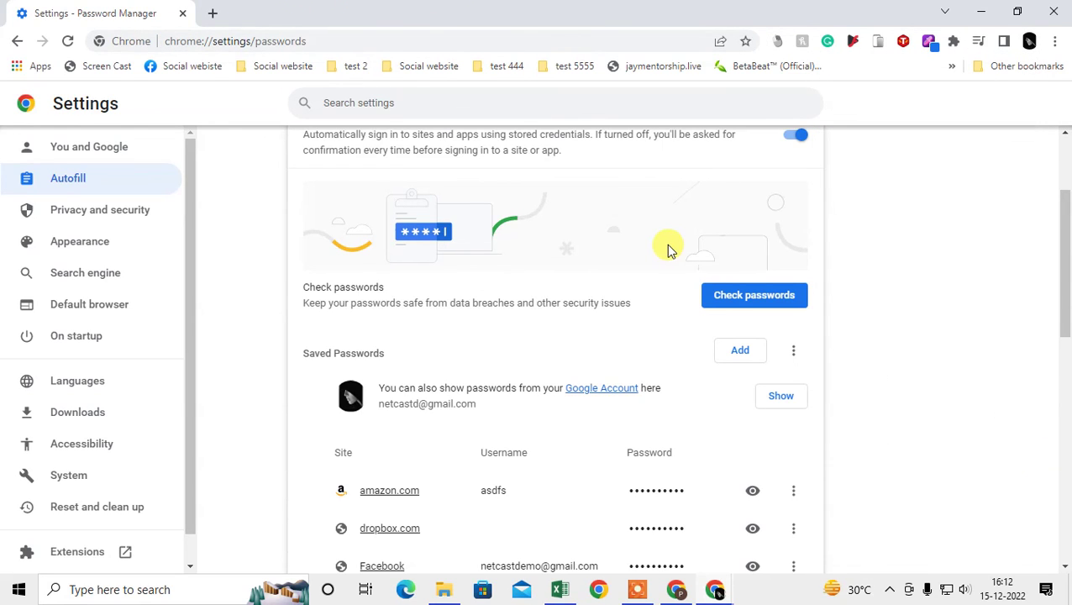